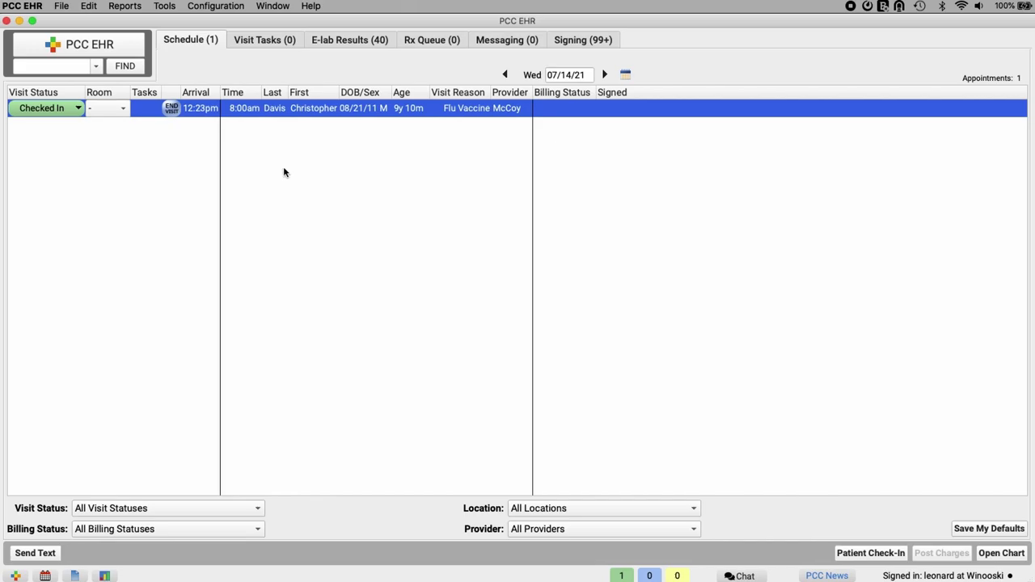
- Open the patient's chart from the schedule and display the Immunization History page with prior vaccine dates
double_click(304, 118)
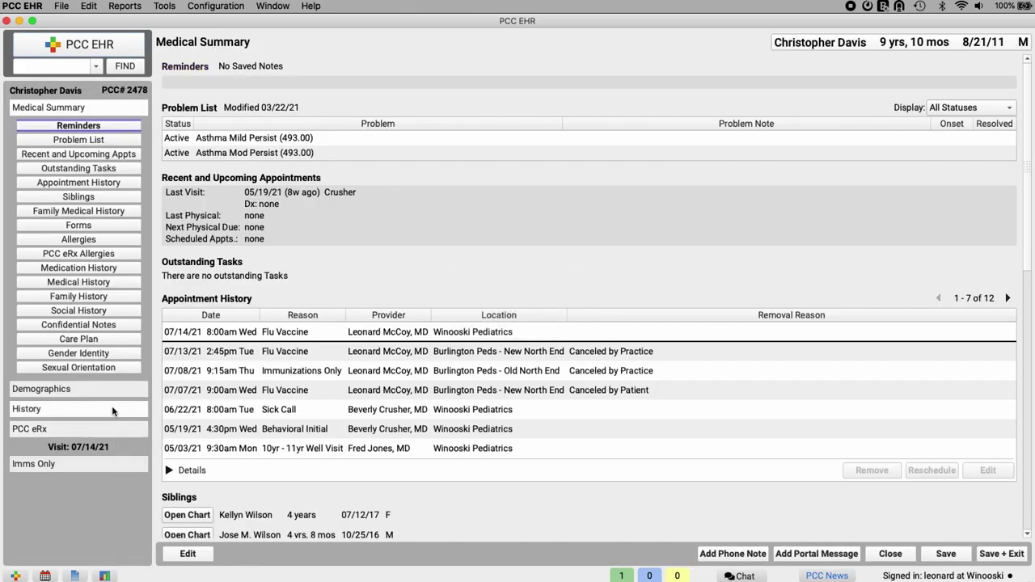
left_click(112, 410)
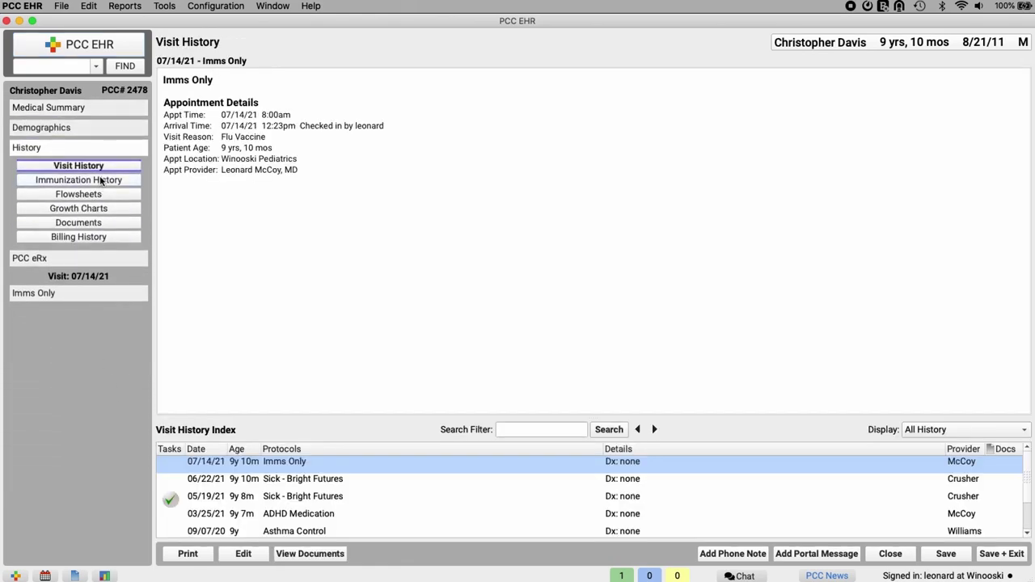
left_click(102, 181)
left_click(102, 296)
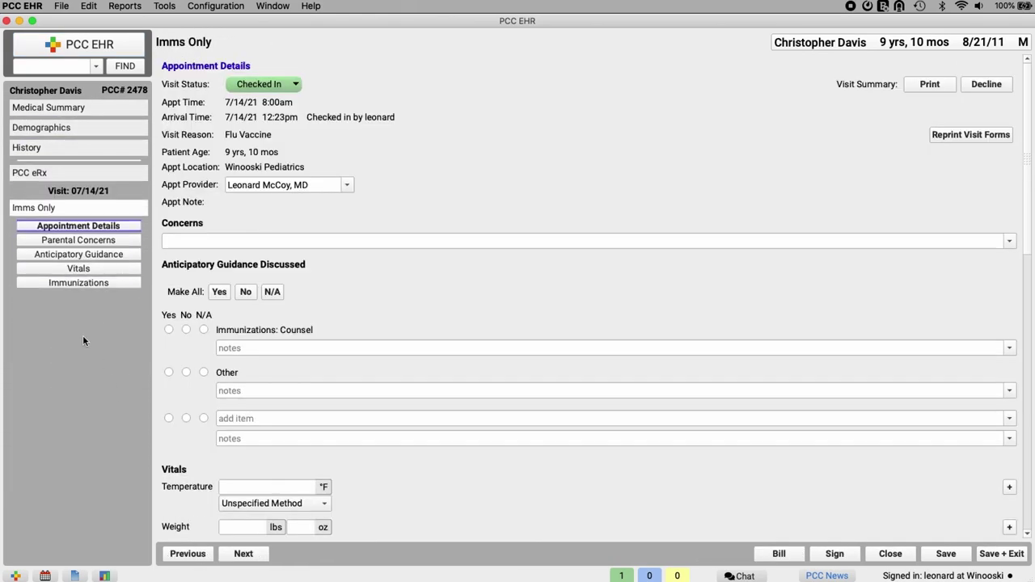
left_click(83, 278)
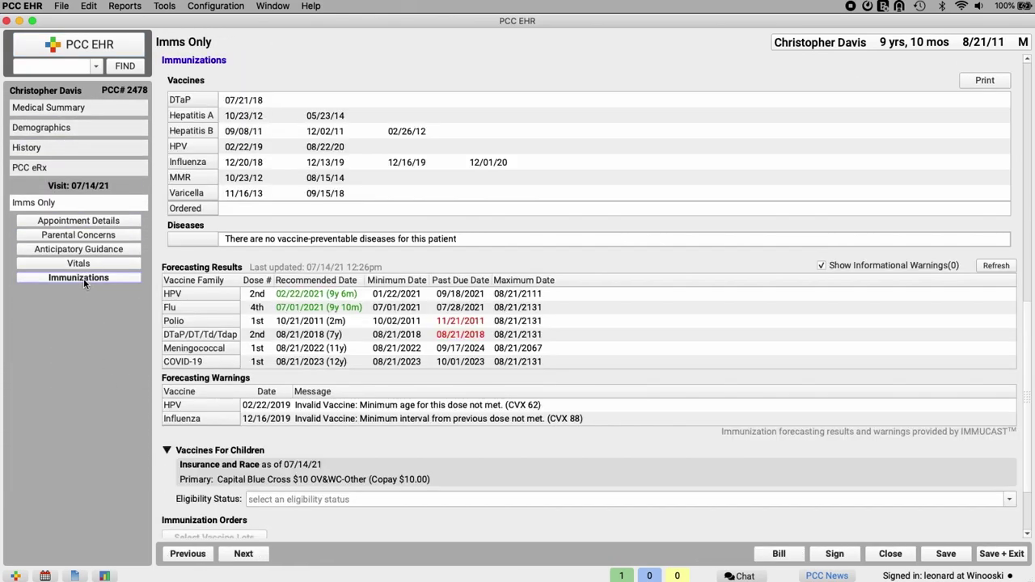
left_click(77, 149)
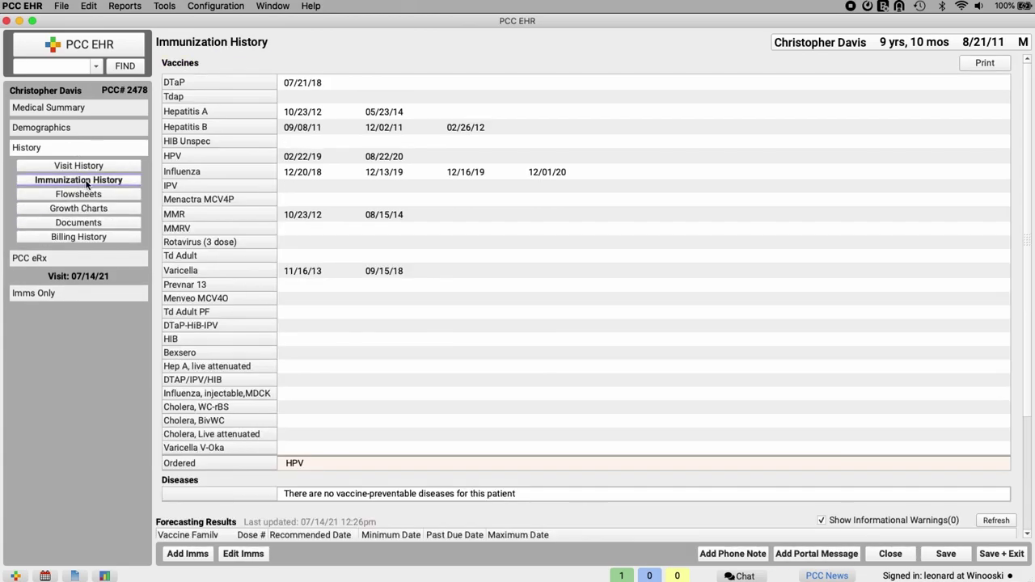
left_click(87, 183)
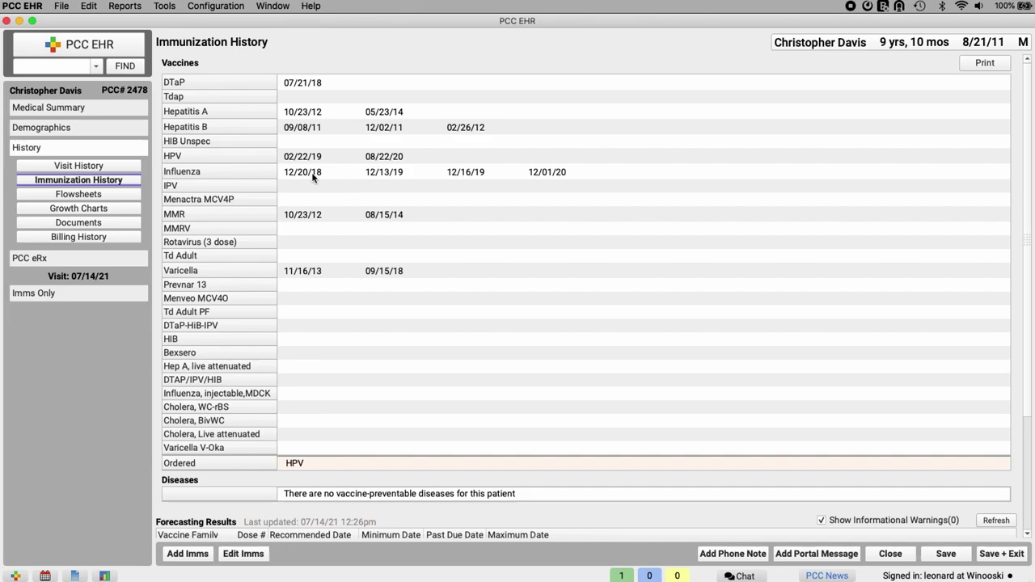
- Add and save a historical Influenza immunization record with Date 1 set to 12/16/17
left_click(187, 553)
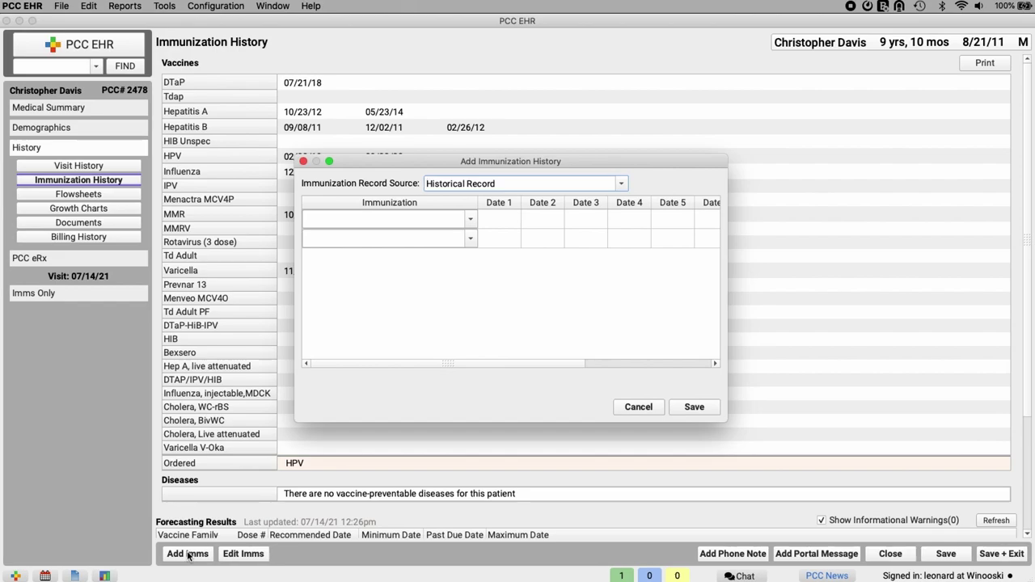
left_click(354, 217)
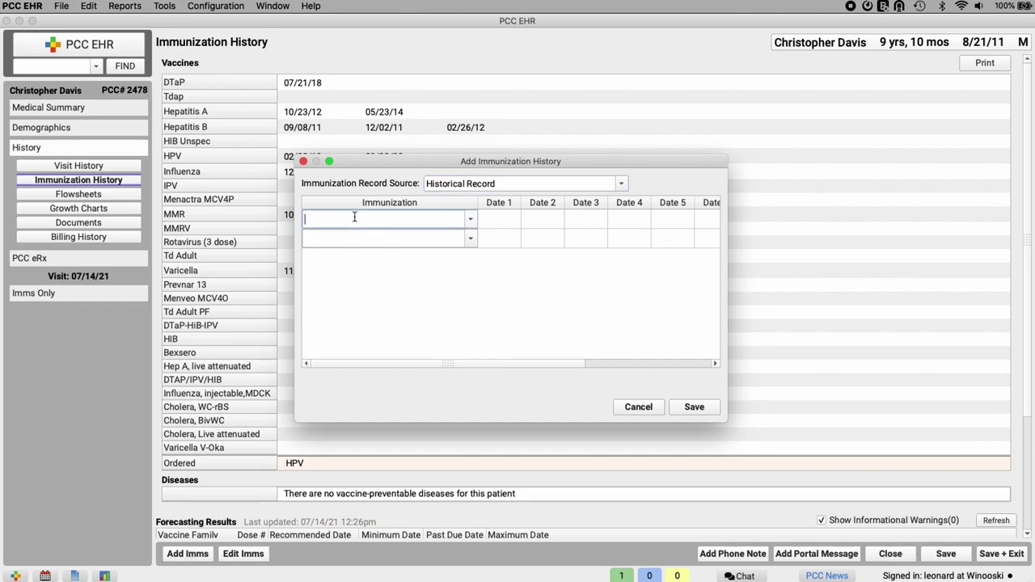
type("inf")
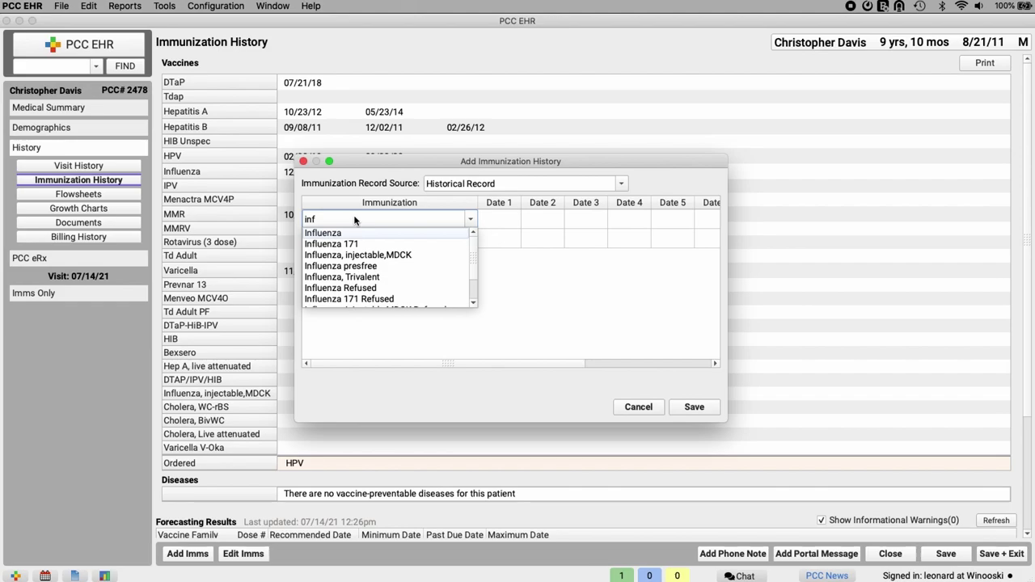
left_click(347, 233)
left_click(500, 222)
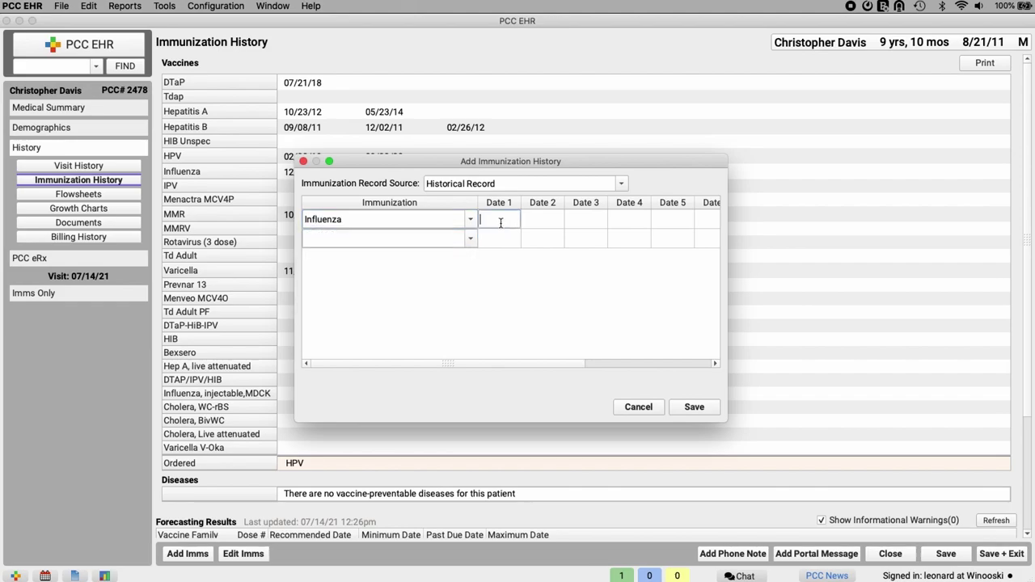
type("12/16/17")
left_click(470, 239)
left_click(506, 231)
left_click(517, 236)
left_click(693, 407)
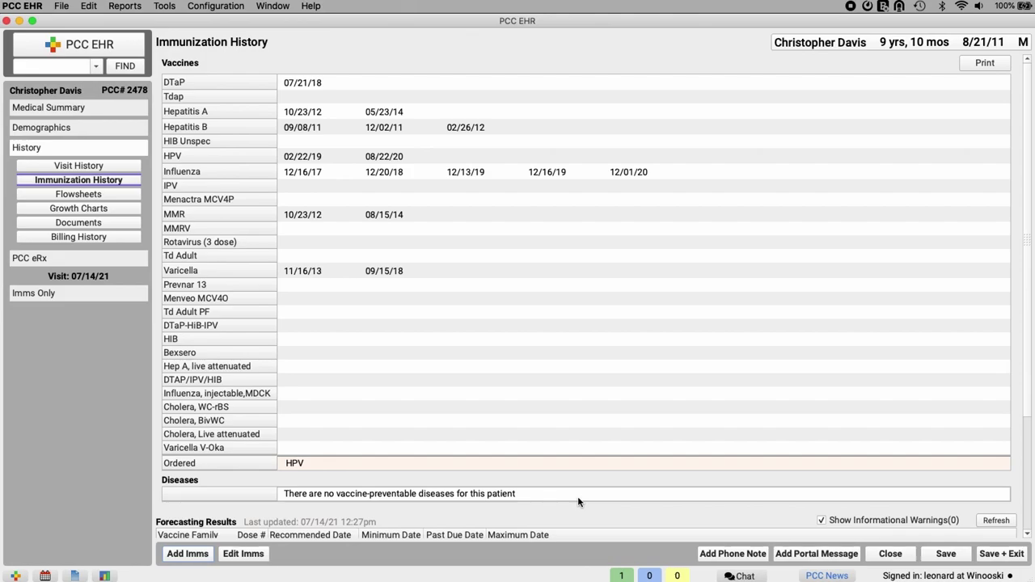
- Scroll to Forecasting Results showing the 2nd HPV dose due 02/22/2021 and 5th Flu dose due 07/01/2021
scroll(578, 502, "down", 5)
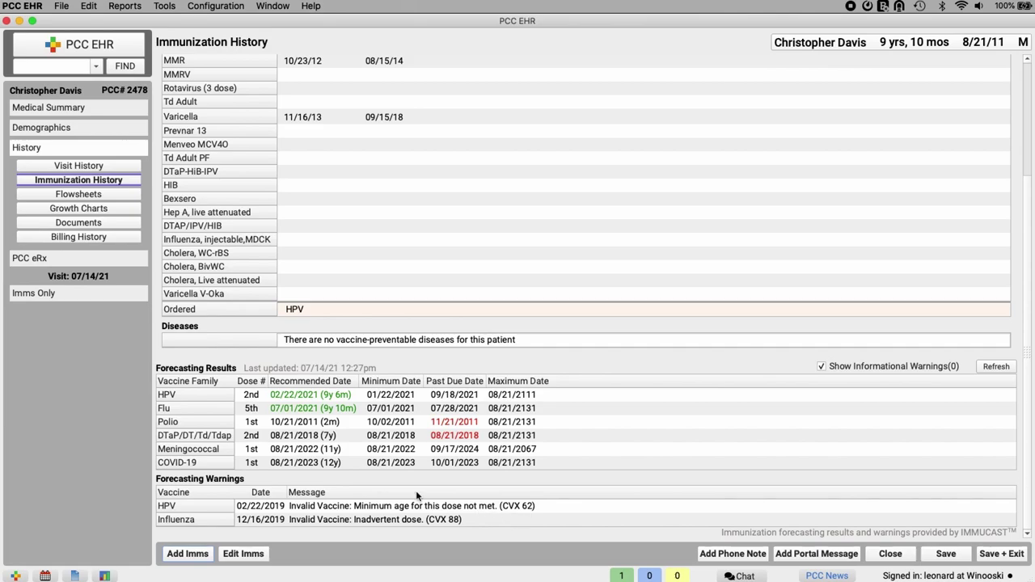
- Go back to today's Imms Only visit and scroll to the MMR, Influenza and Varicella immunization orders
left_click(122, 294)
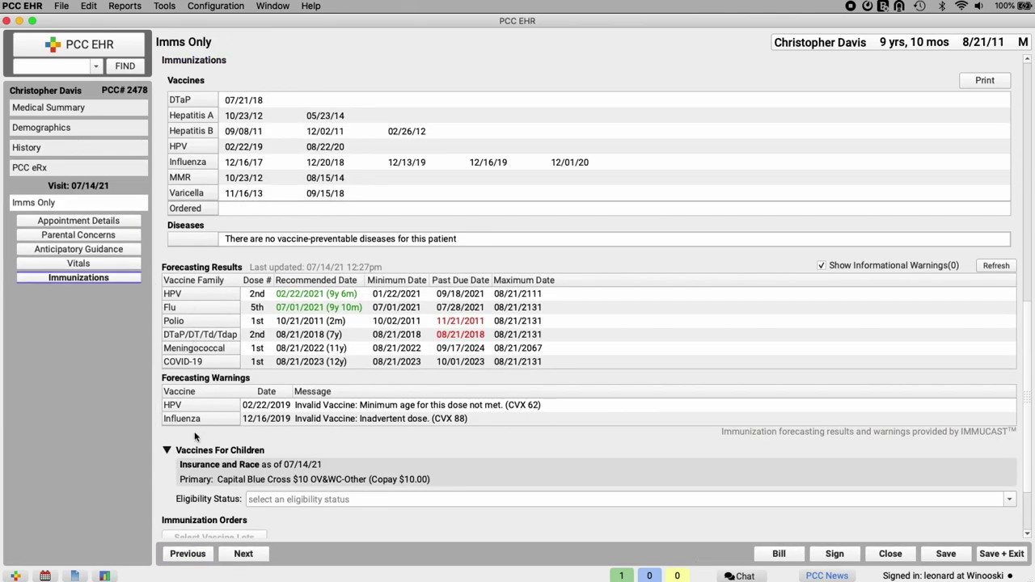
scroll(207, 131, "up", 2)
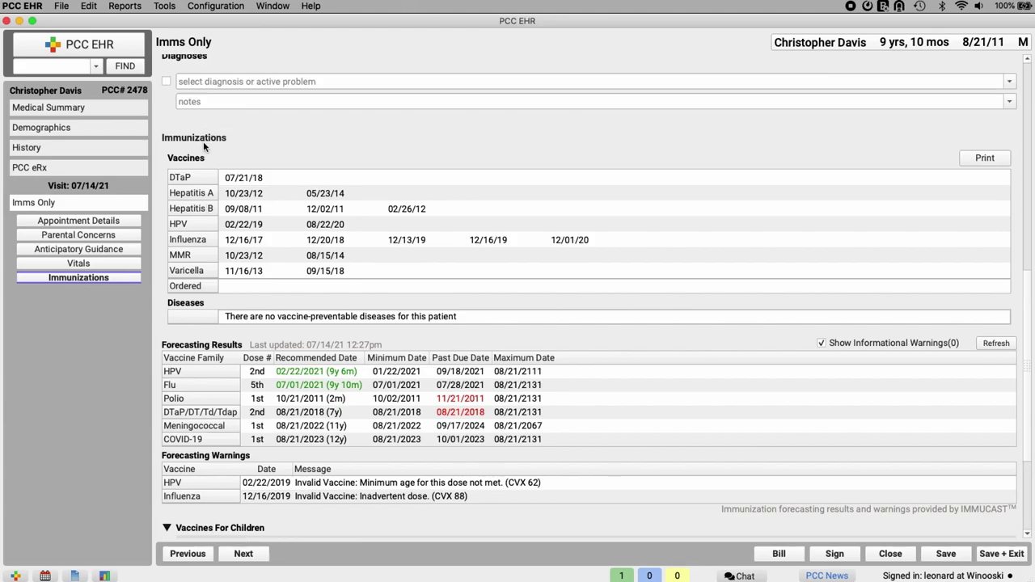
scroll(226, 407, "down", 3)
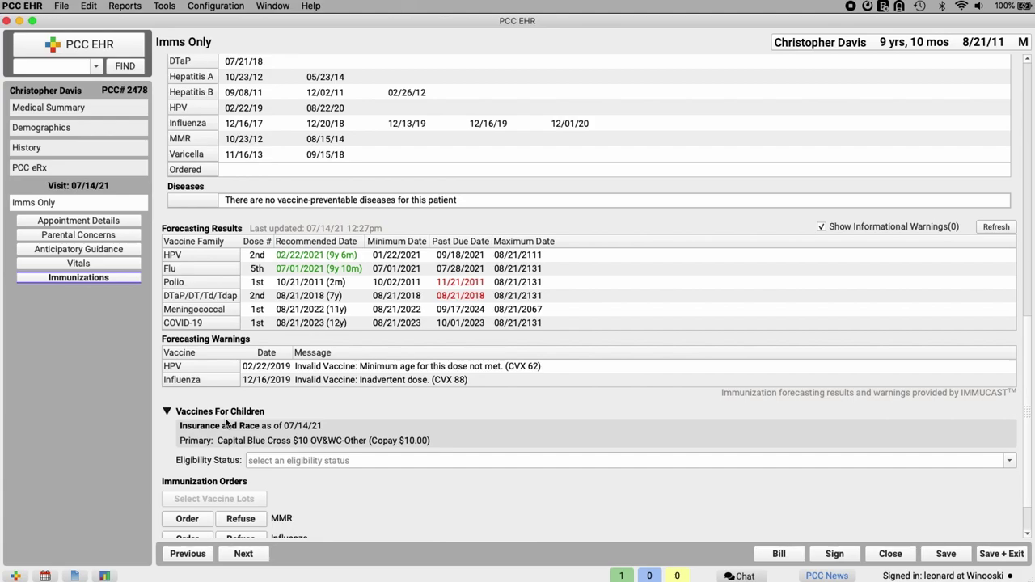
scroll(227, 422, "down", 2)
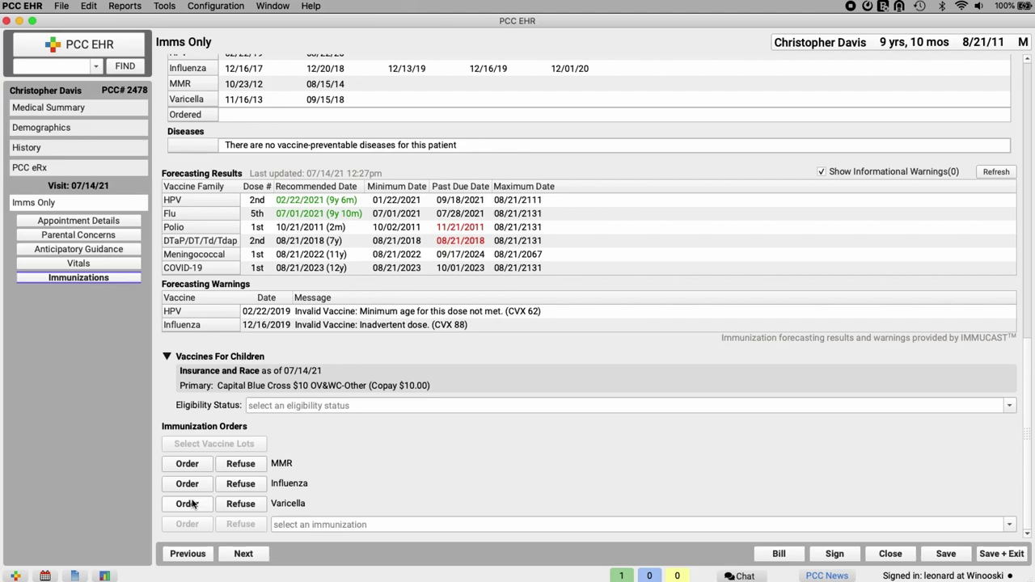
- Add HPV to the visit's immunization orders
left_click(307, 518)
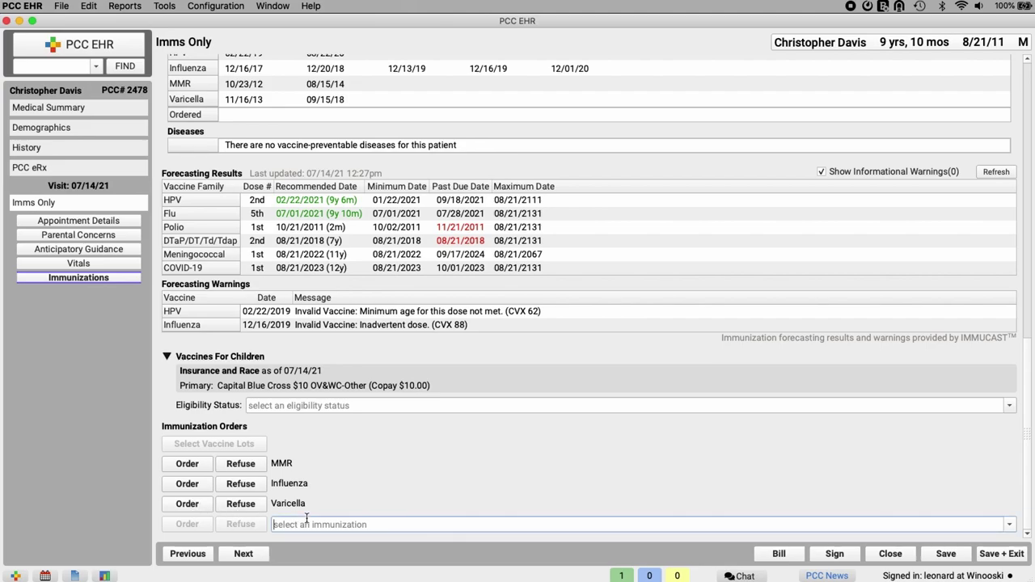
type("hp")
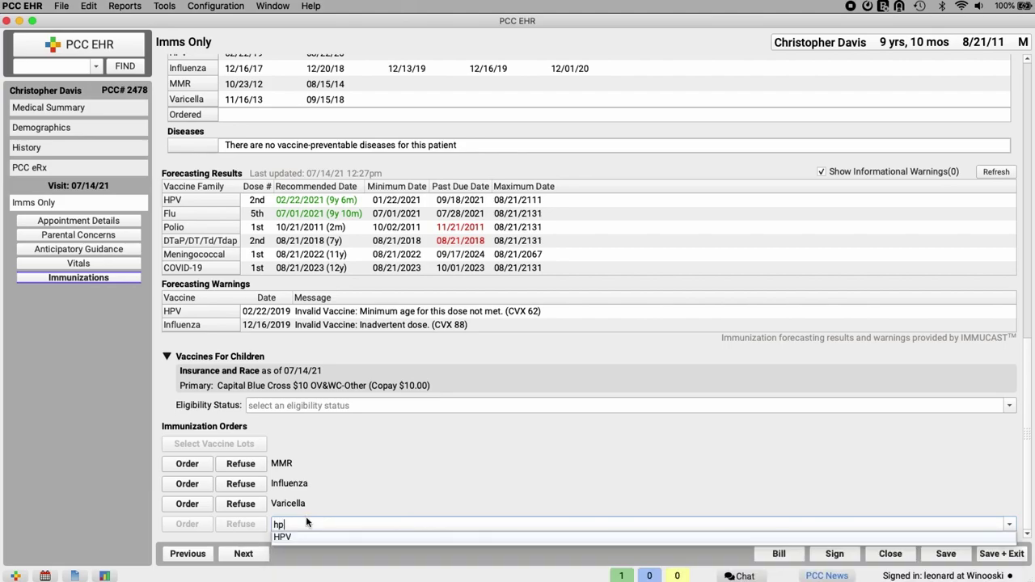
left_click(317, 534)
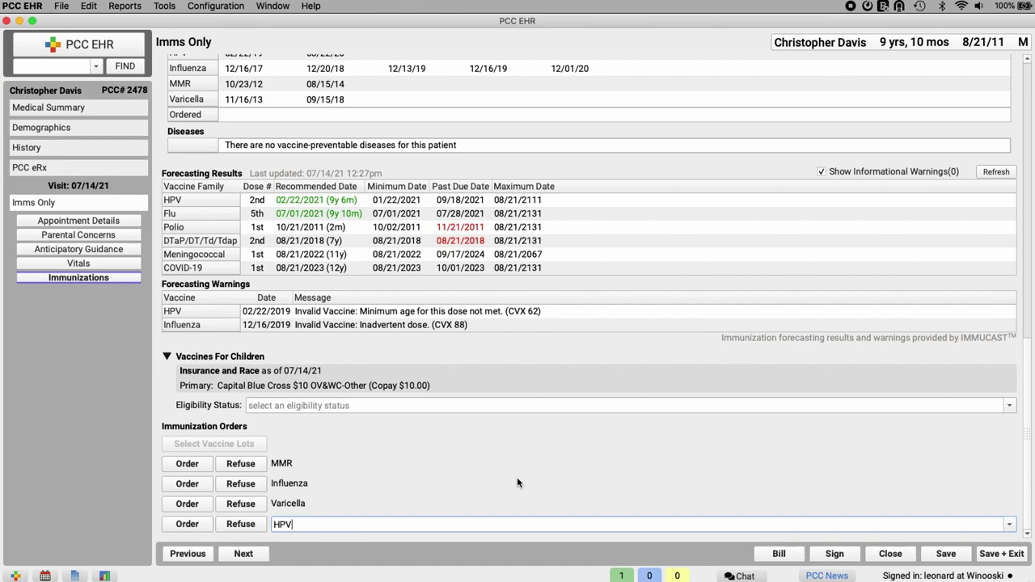
- Order Influenza at 0.5 mL from lot 243254325 (Federal funds), assigned to the nurse, and save
left_click(183, 484)
left_click(188, 484)
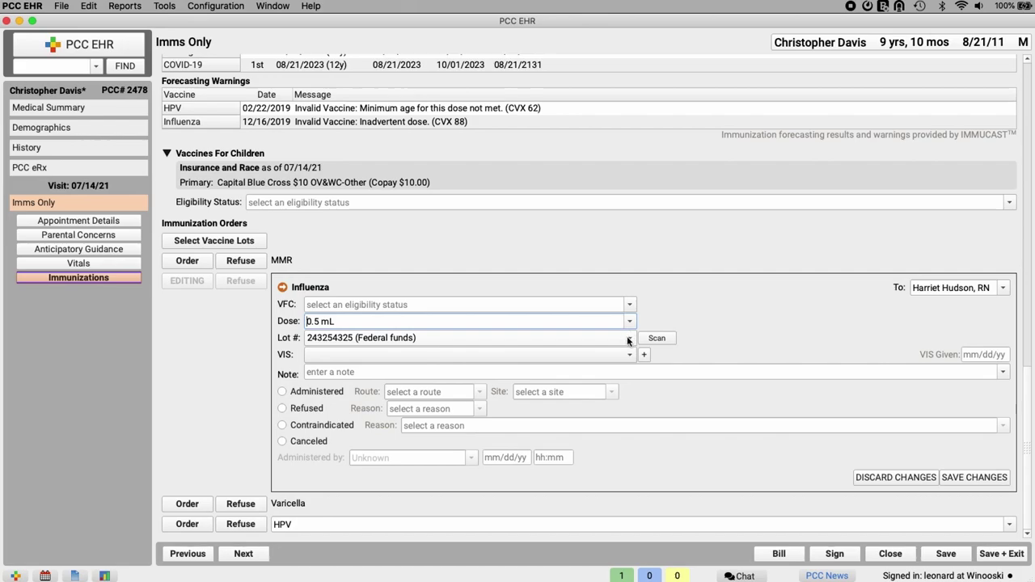
left_click(939, 290)
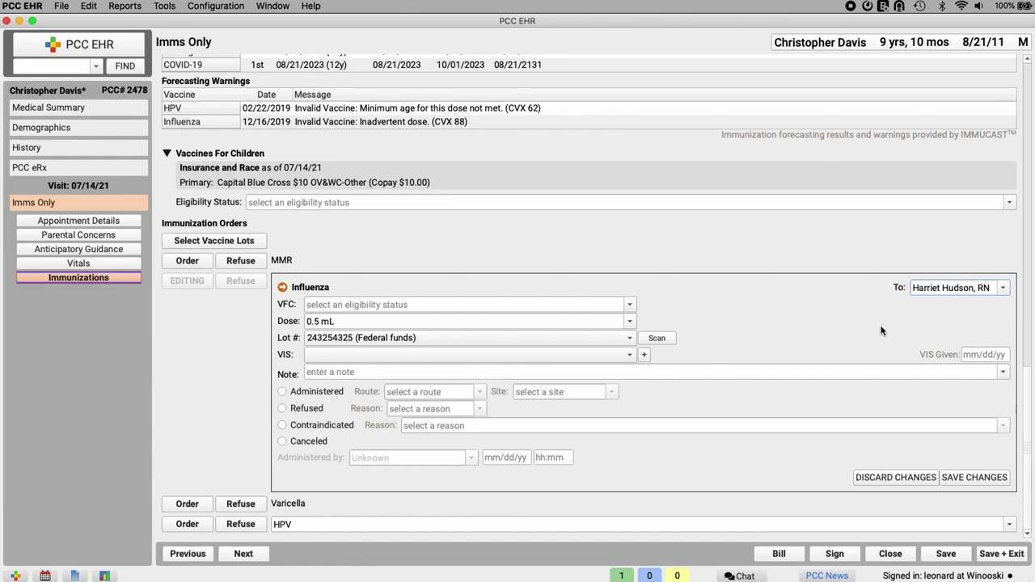
left_click(972, 478)
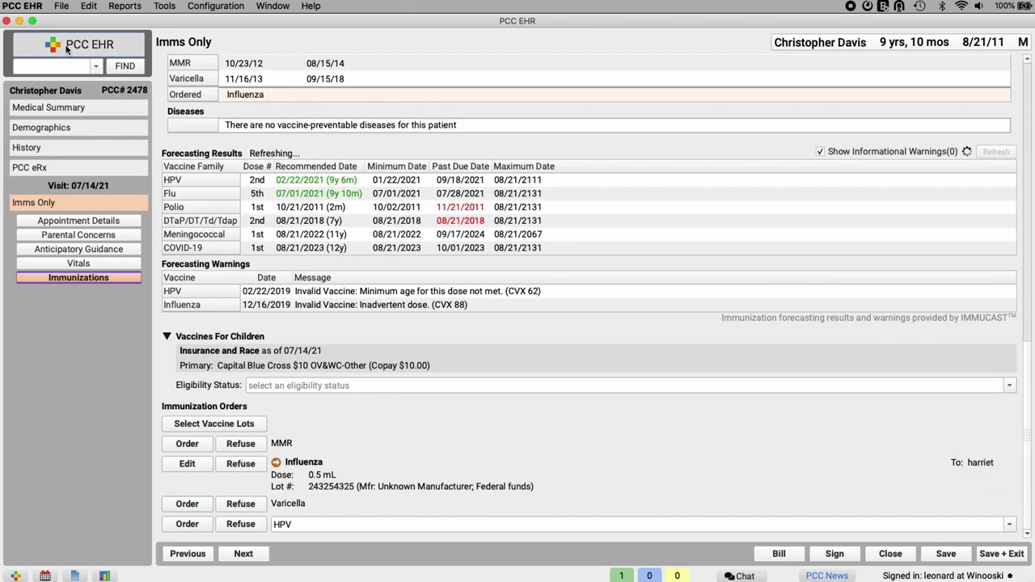
left_click(68, 49)
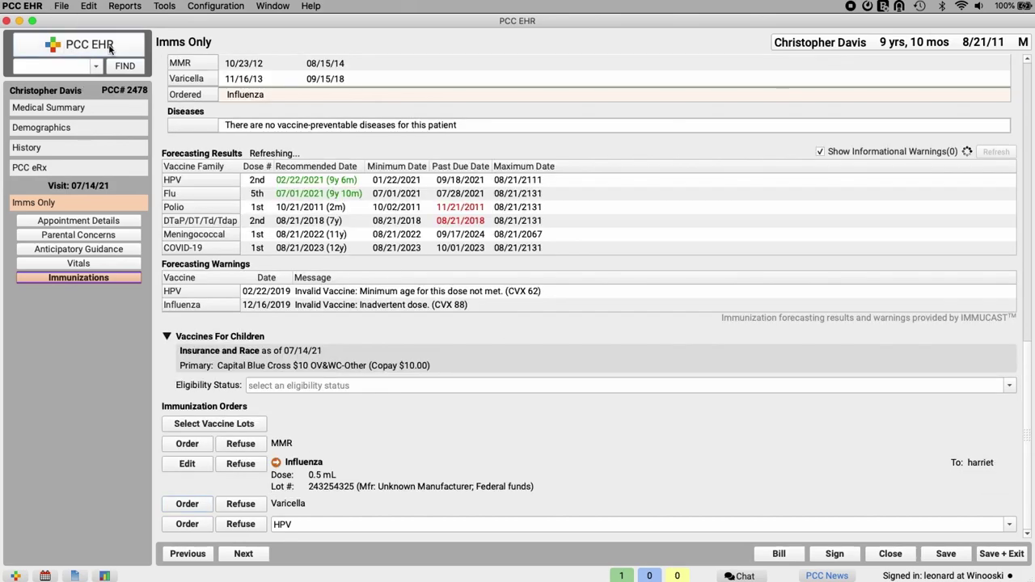
- Open the Influenza task from Visit Tasks and set VFC eligibility to 'VFC eligible - Uninsured (V03)'
left_click(254, 42)
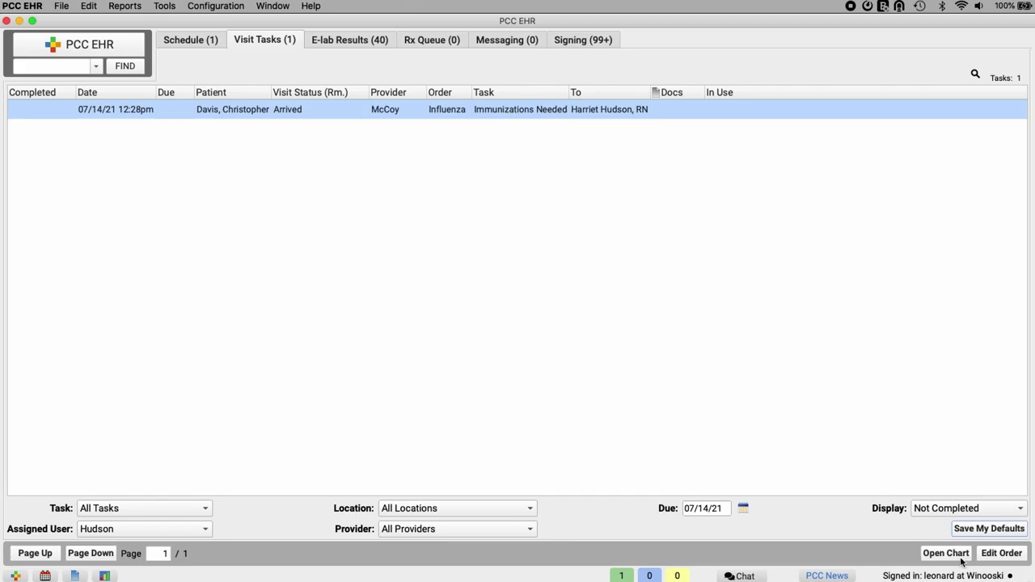
left_click(545, 110)
double_click(546, 114)
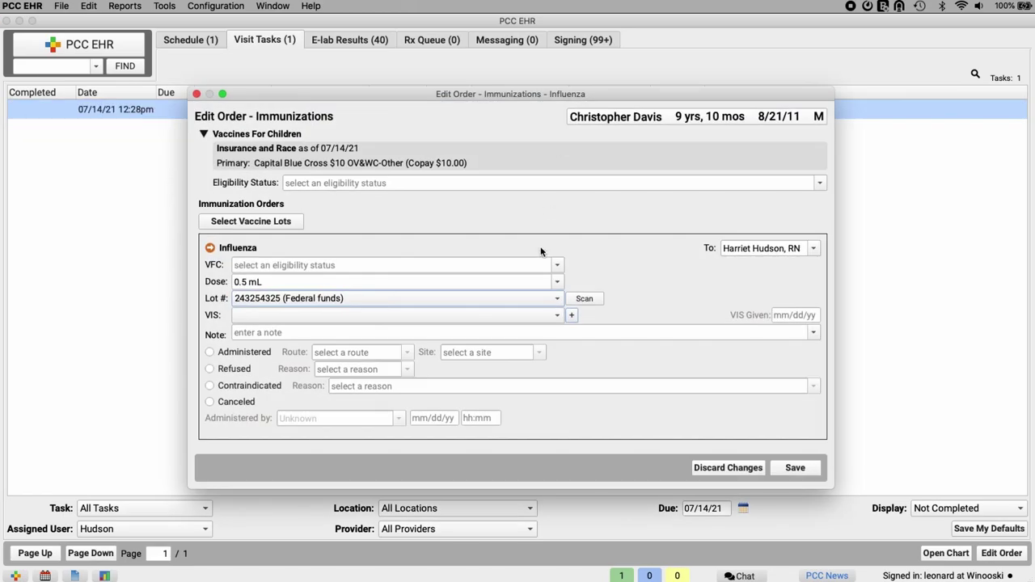
left_click(557, 266)
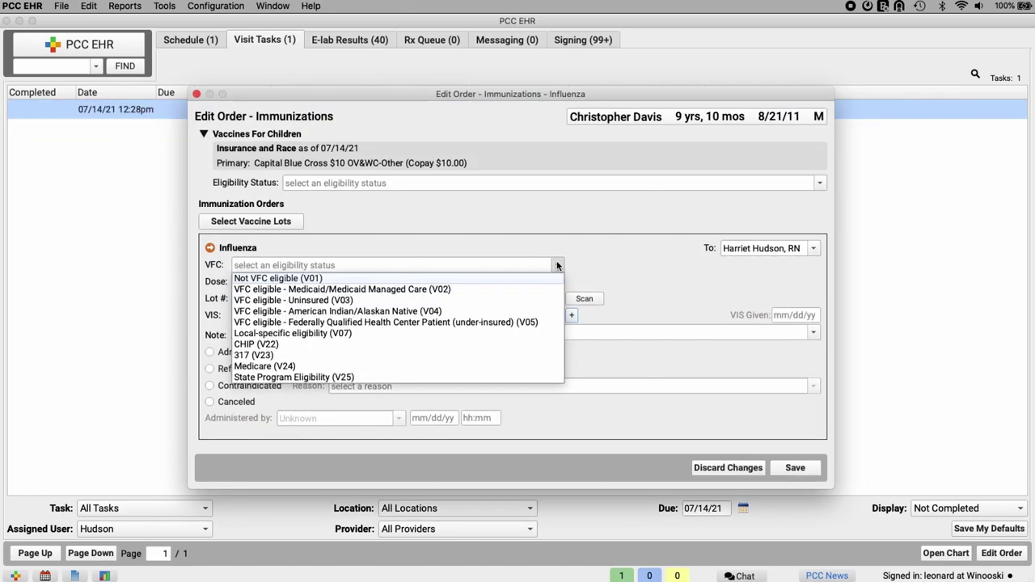
left_click(458, 300)
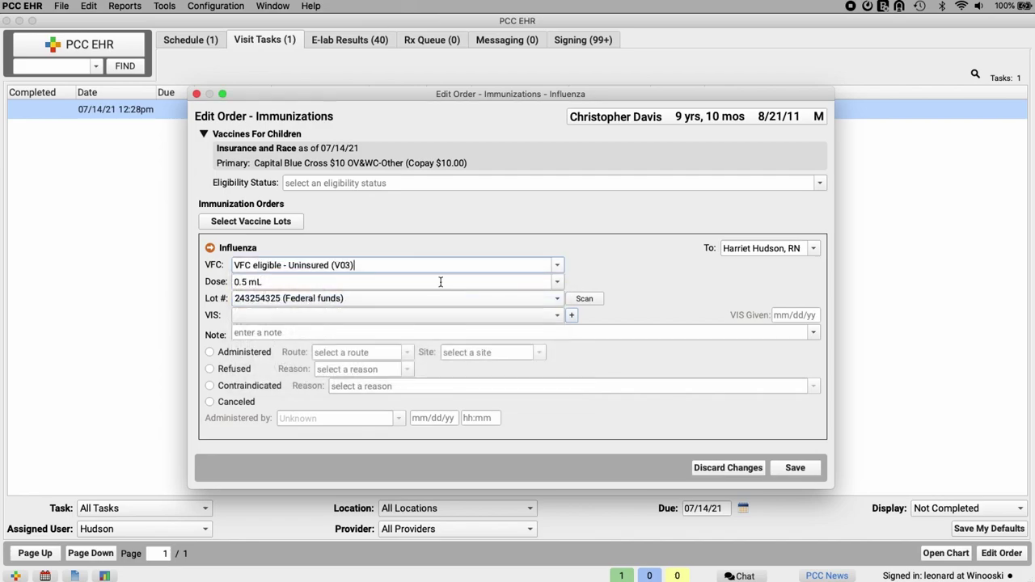
left_click(557, 298)
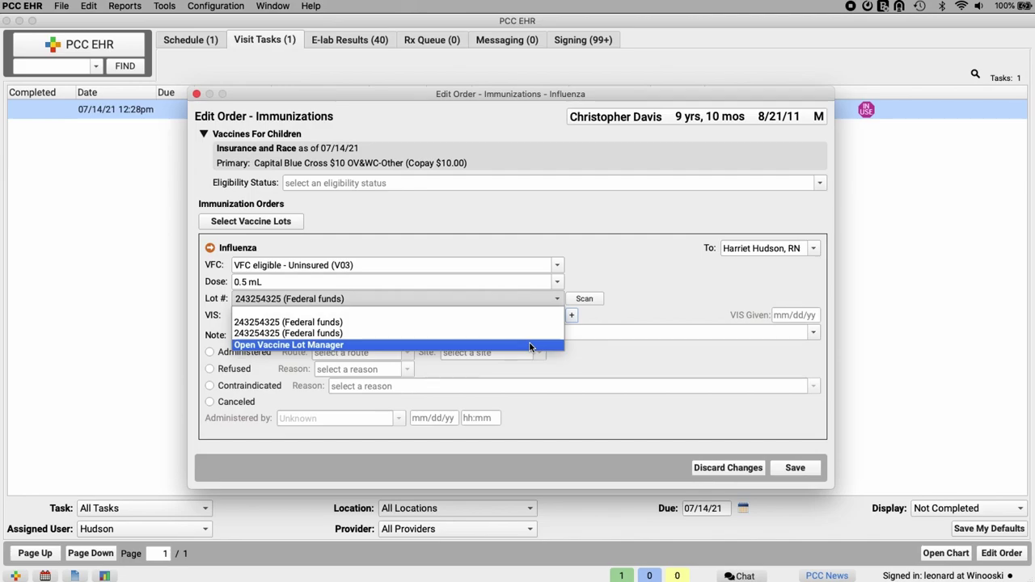
- Keep the existing lot, mark the Influenza dose Administered in the Left Arm, and save
left_click(584, 258)
left_click(584, 299)
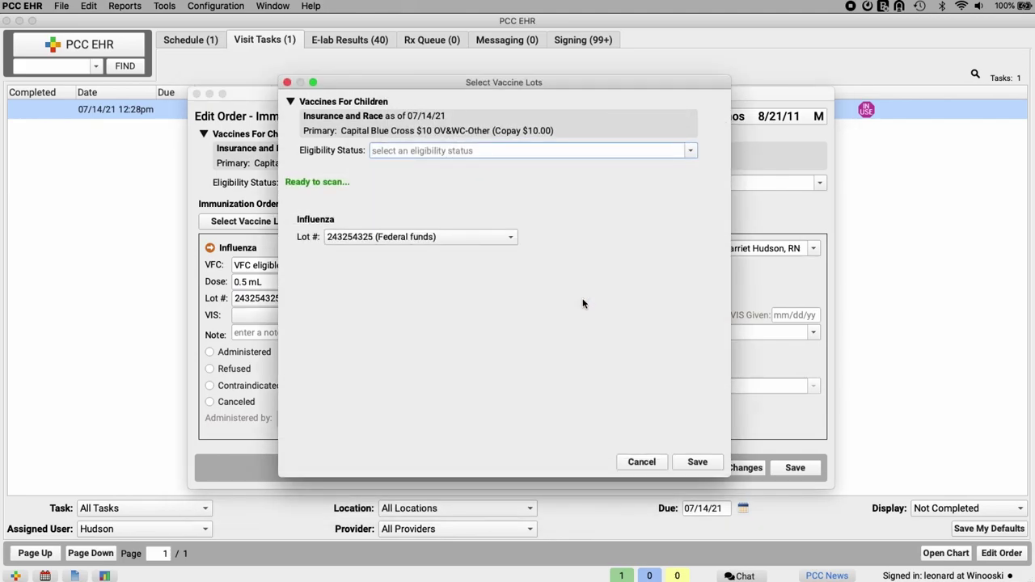
left_click(642, 463)
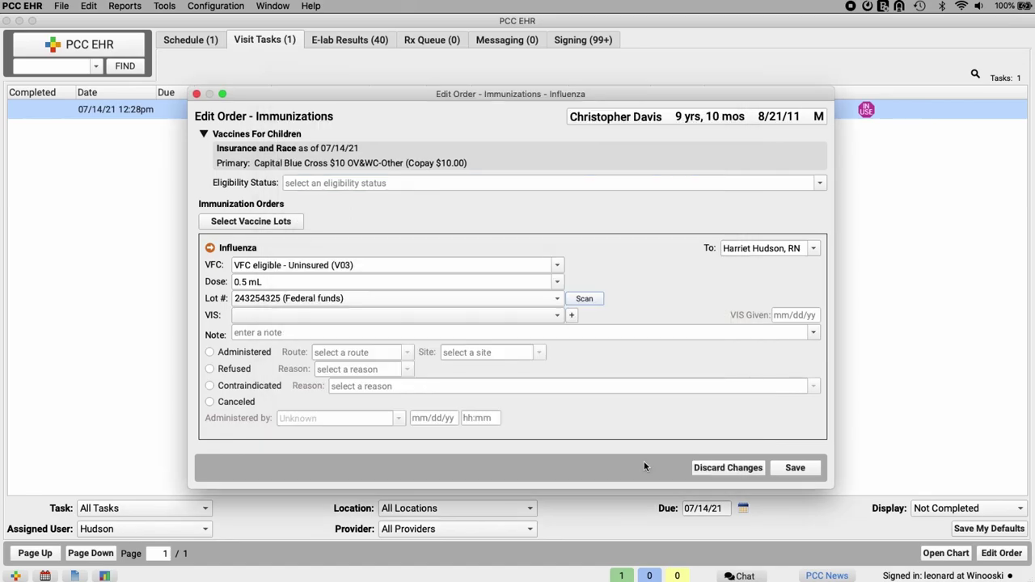
left_click(213, 353)
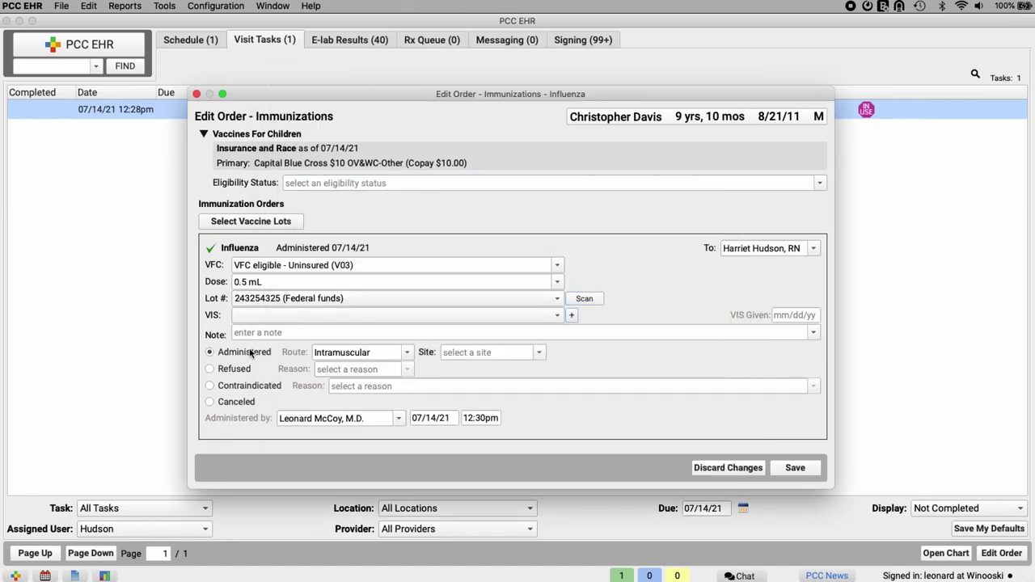
left_click(538, 353)
left_click(637, 379)
left_click(796, 468)
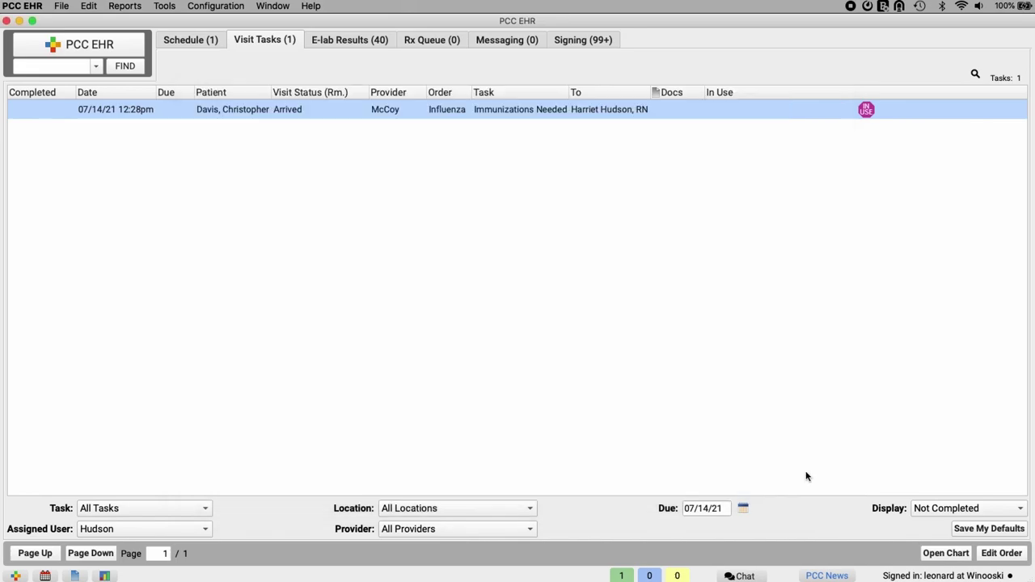